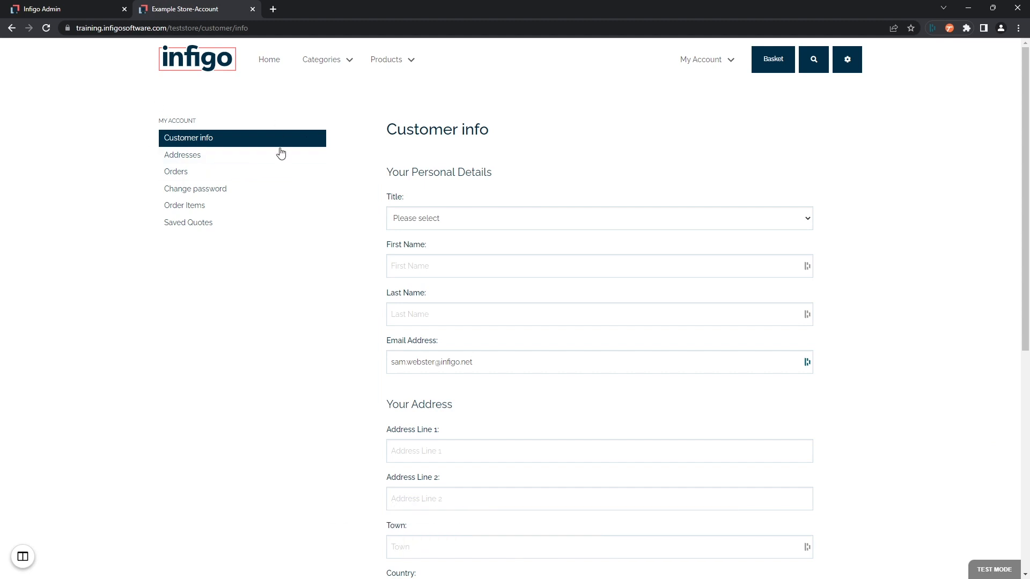
- View the storefront account's Change password page and compare it with the menu labels on the admin dashboard
click(180, 189)
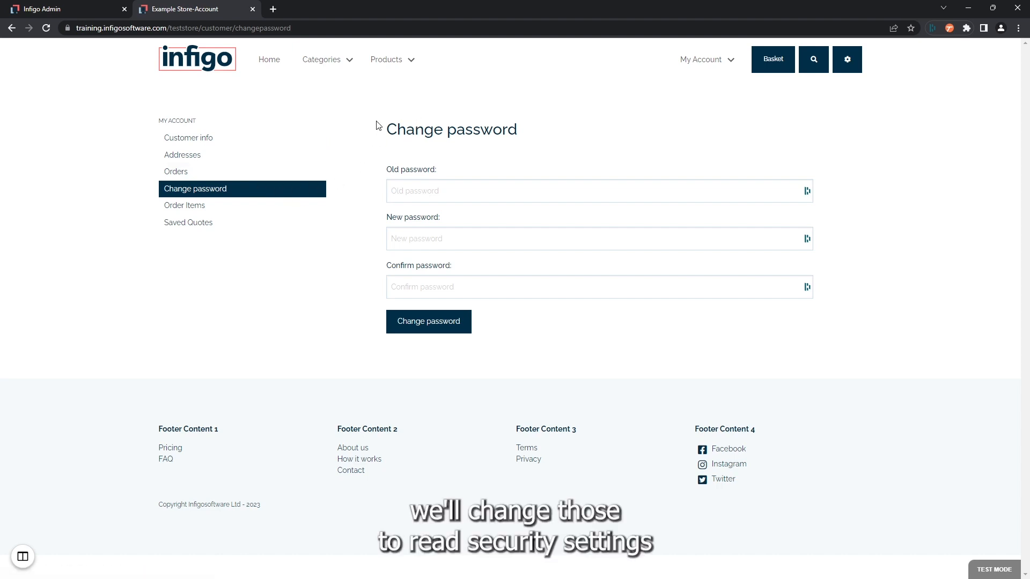
click(63, 9)
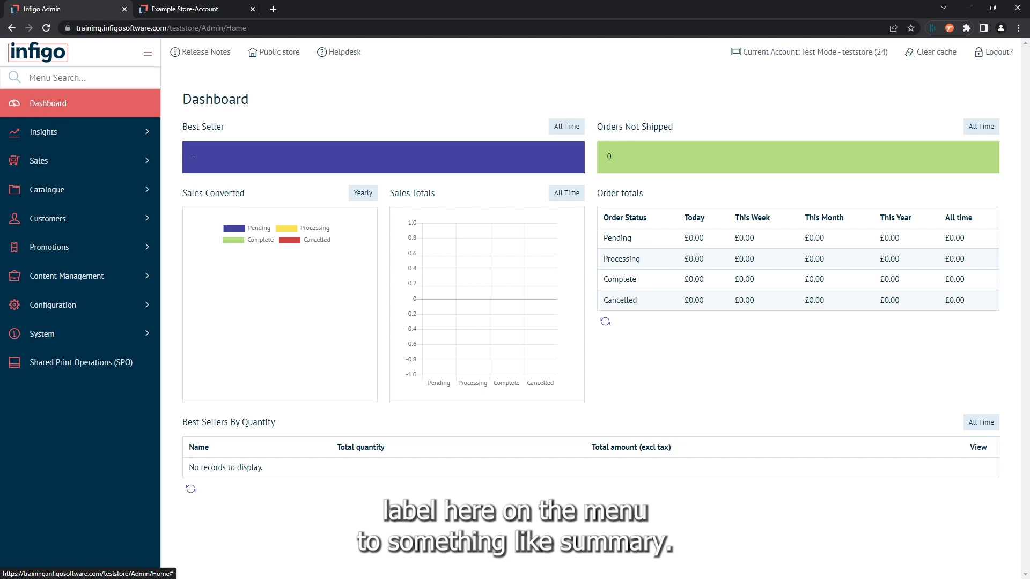
click(184, 7)
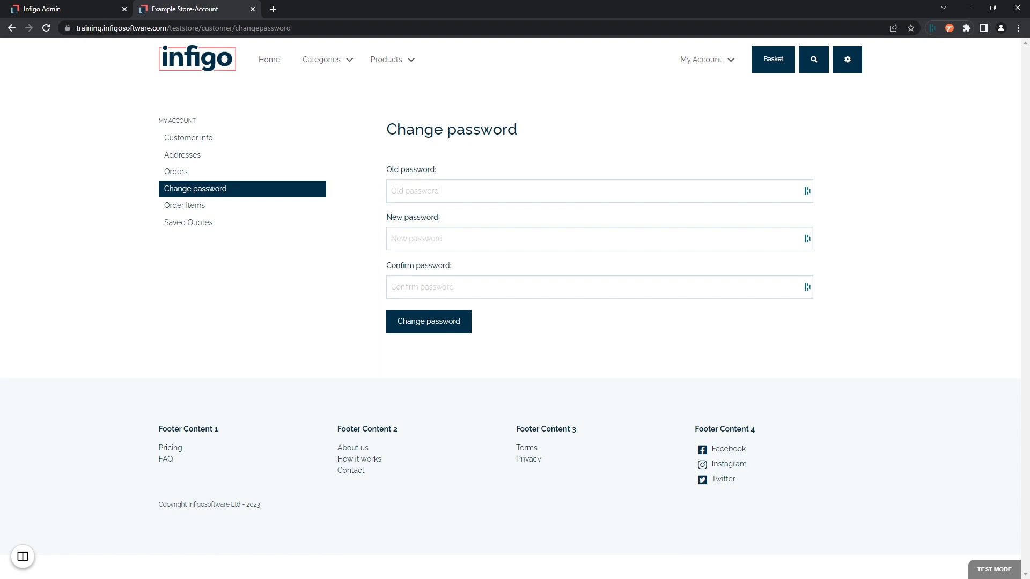
- In the admin site, find the Languages page and open the string resources for English (en-GB)
click(64, 13)
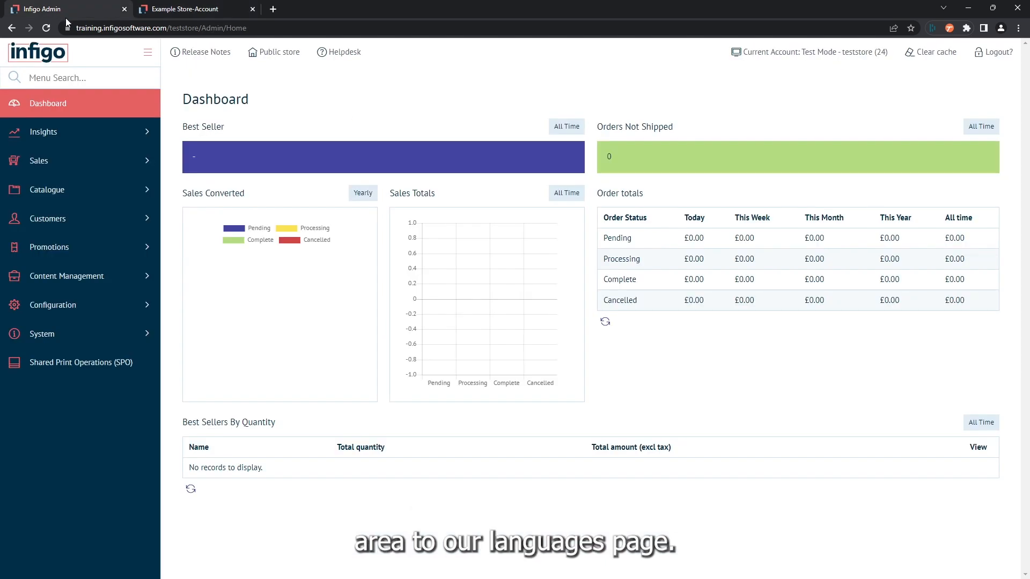
click(56, 78)
text(langu)
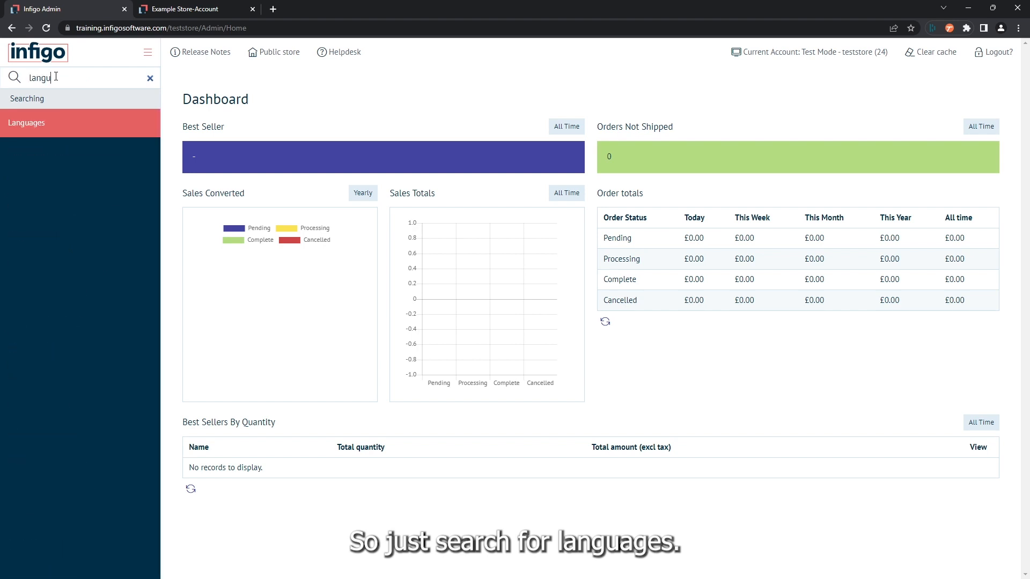
click(16, 122)
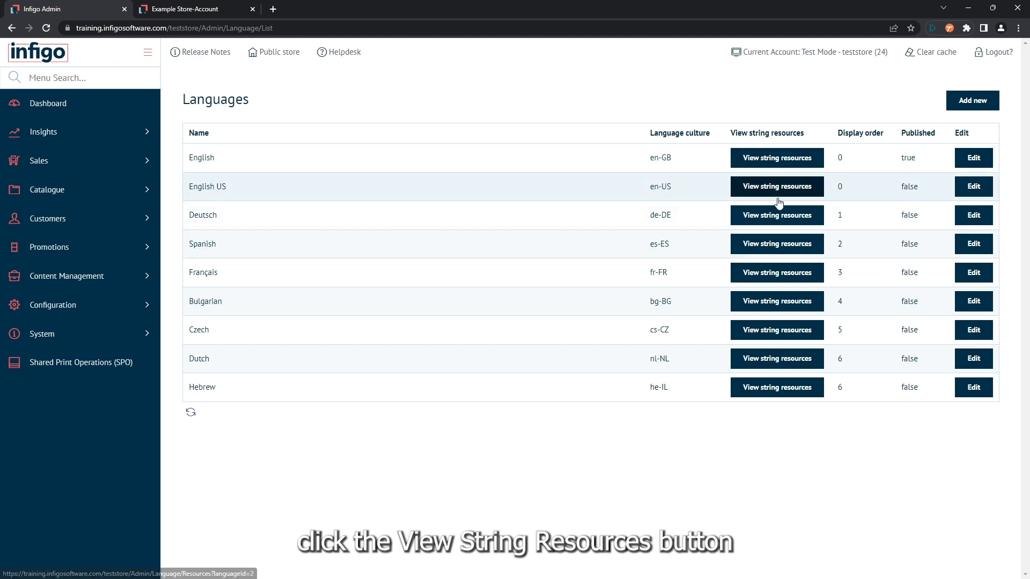
click(764, 168)
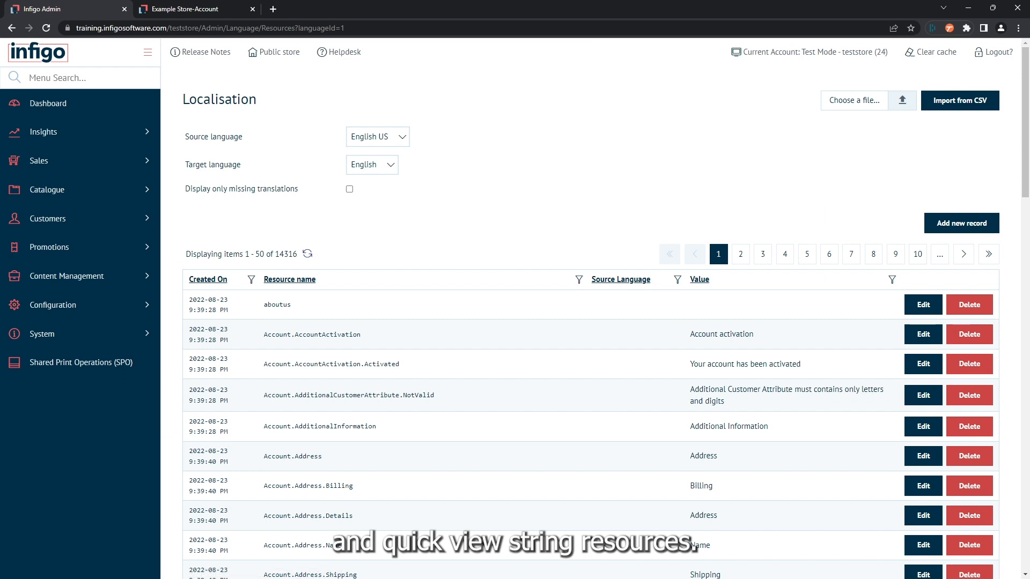
- Filter the string resources to rows whose Value is equal to "basket"
scroll(360, 192, down, 1)
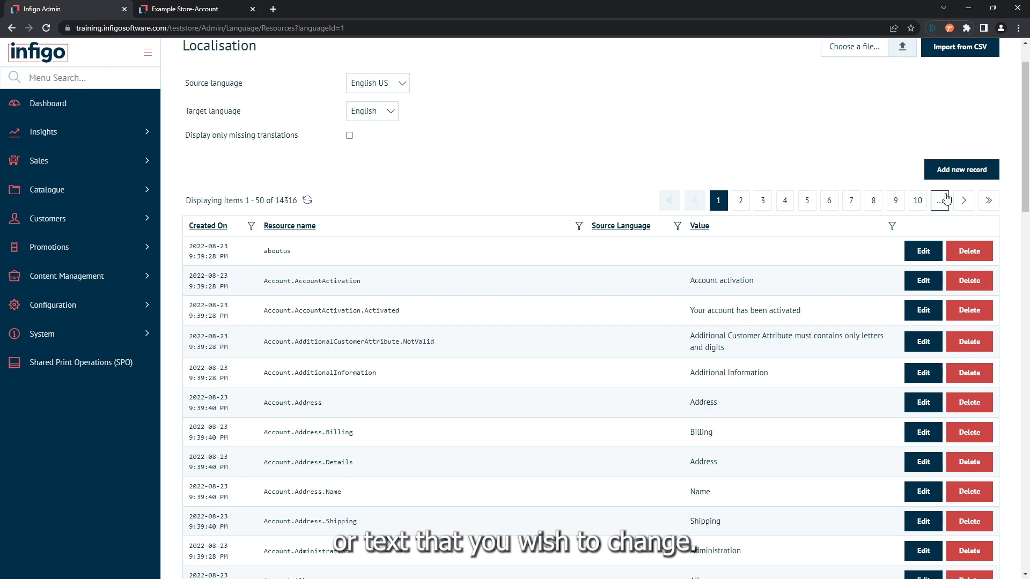
click(892, 230)
click(891, 231)
click(892, 228)
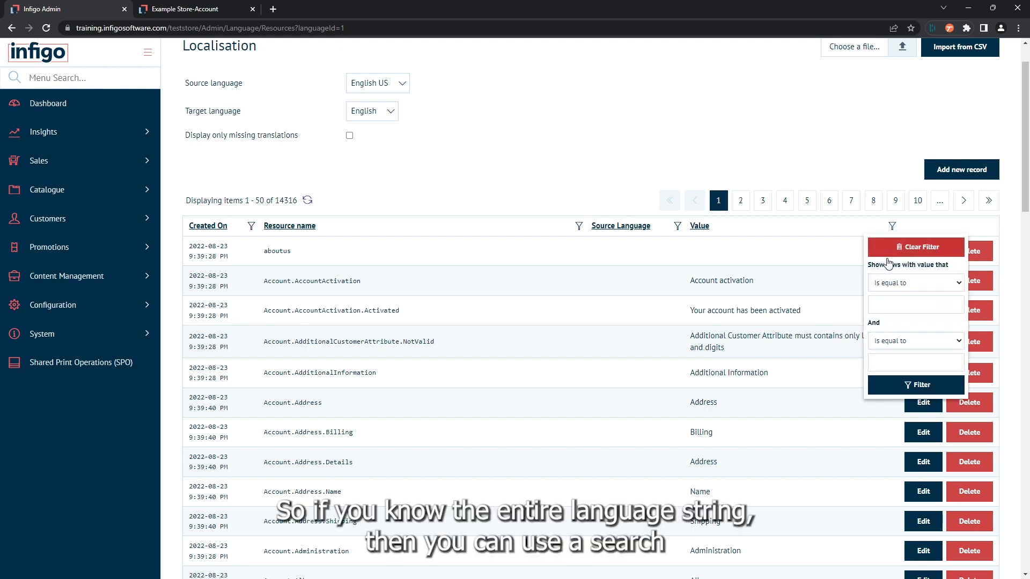
click(885, 290)
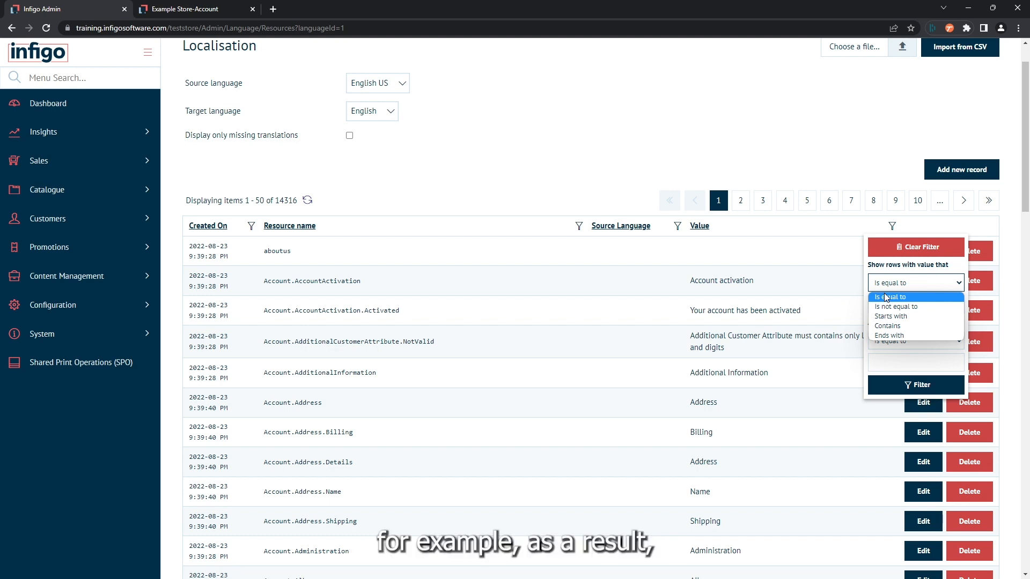
click(886, 299)
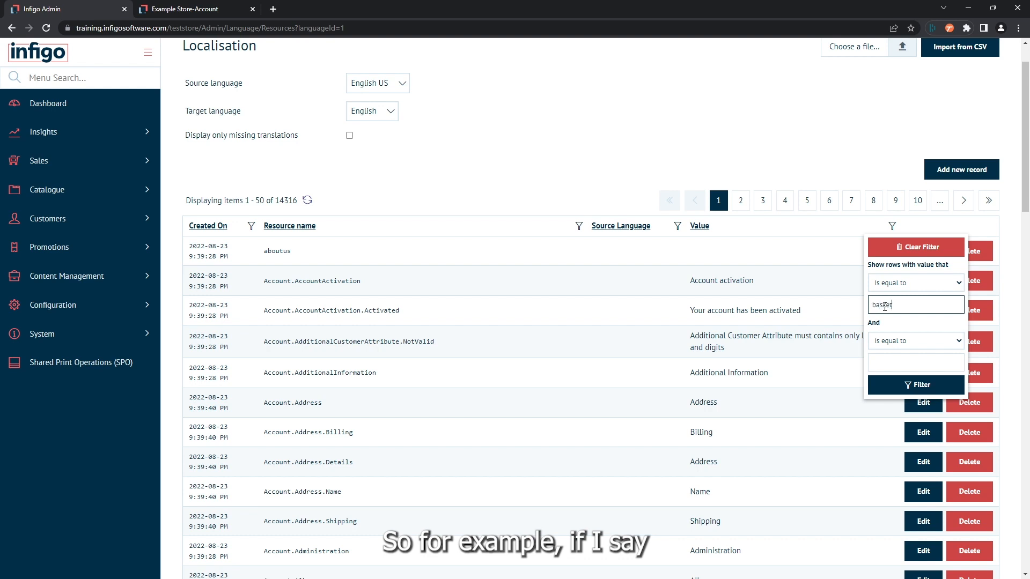
text(basket)
click(906, 384)
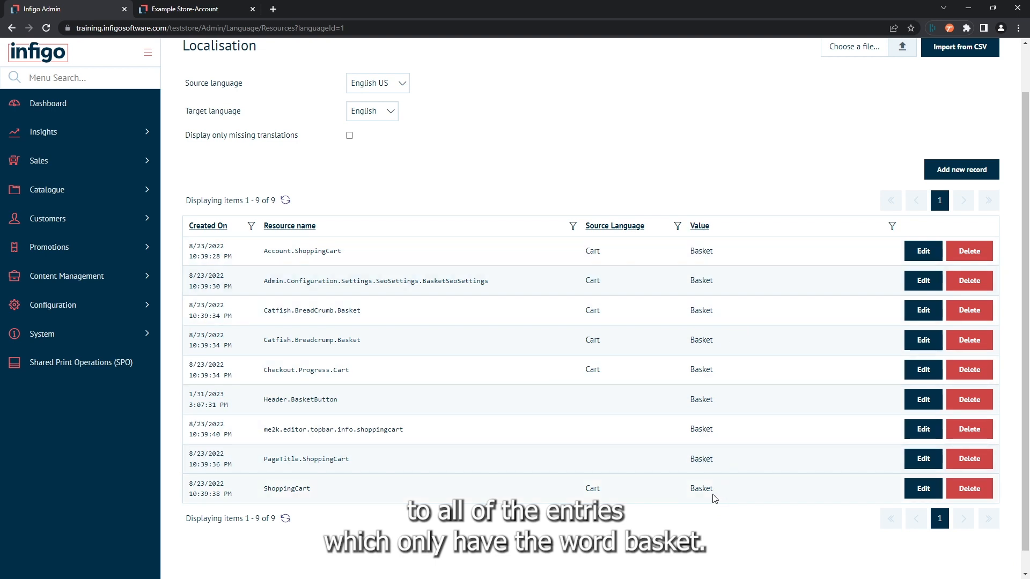
- Switch the Value filter to Contains "basket" and look through the broader list of string resources
click(892, 227)
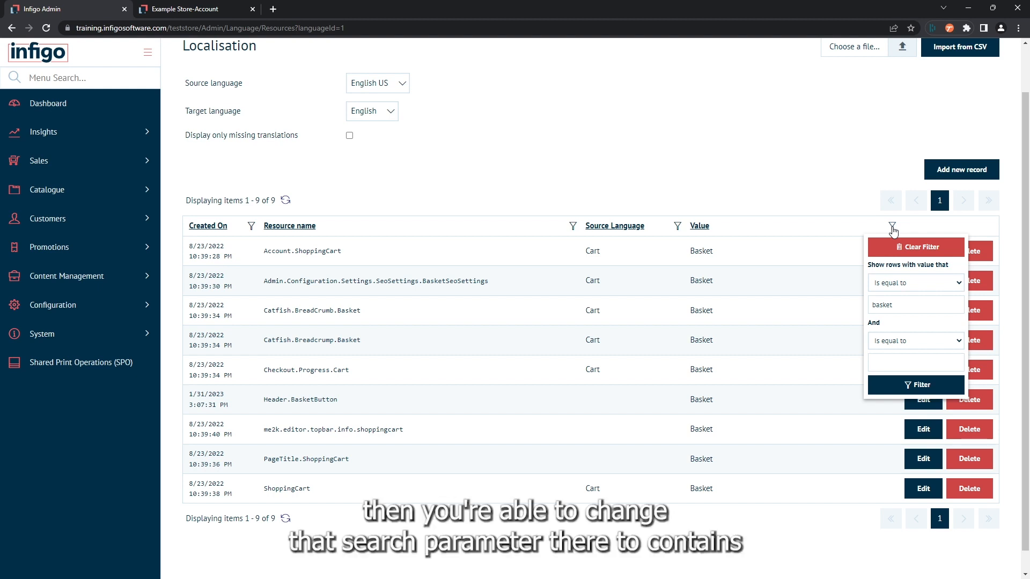
click(903, 288)
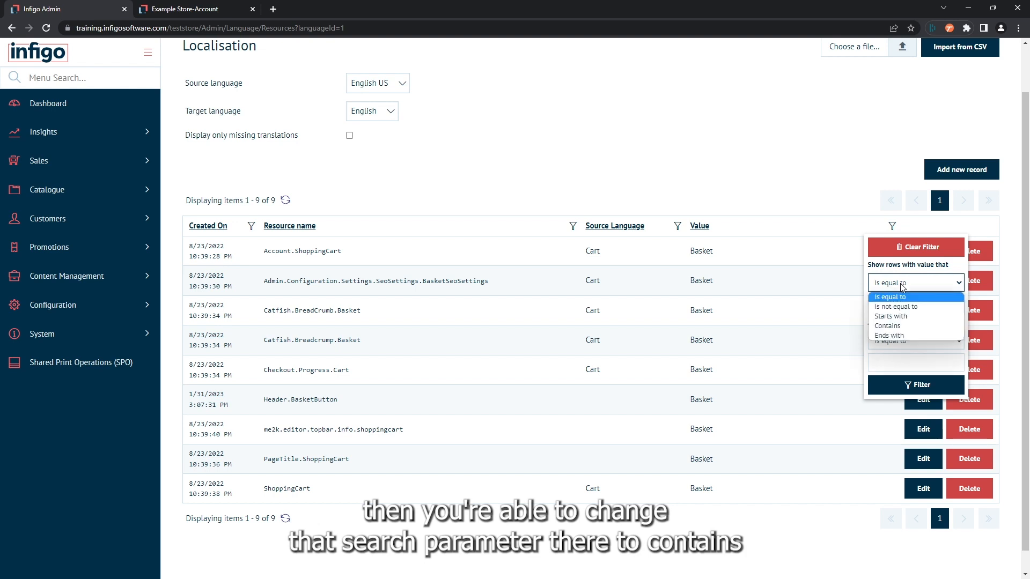
click(892, 326)
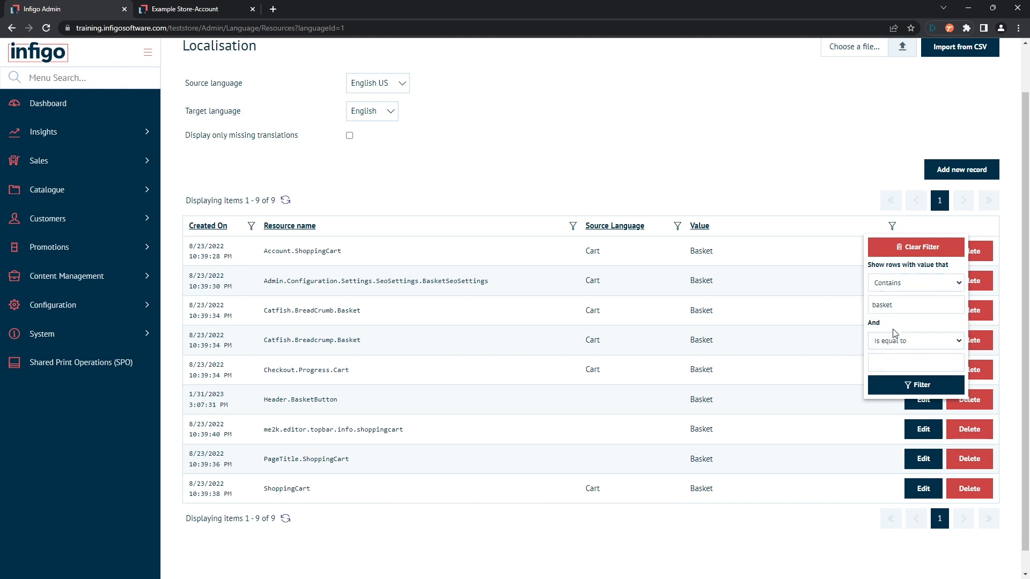
click(899, 390)
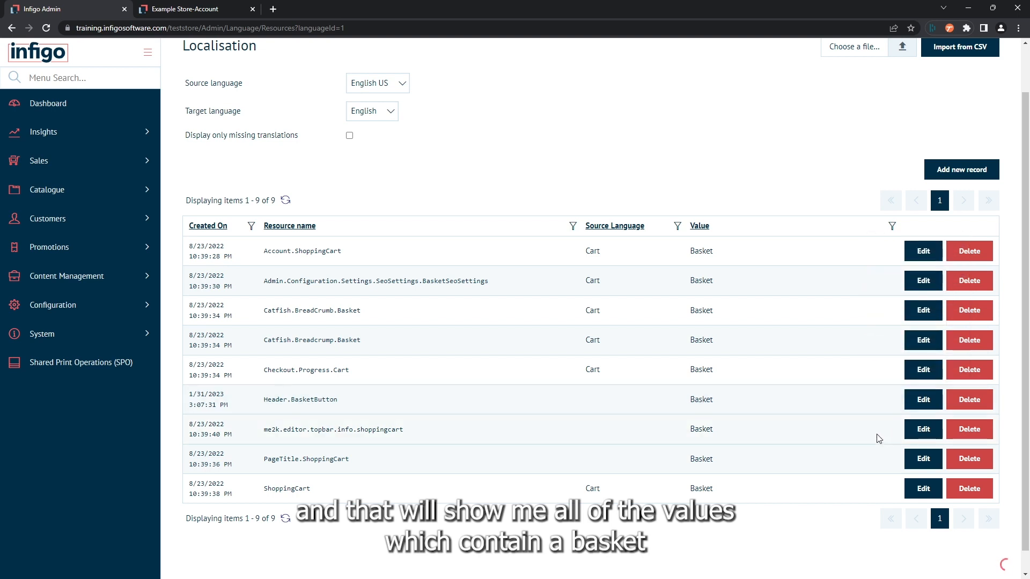
scroll(739, 406, down, 1)
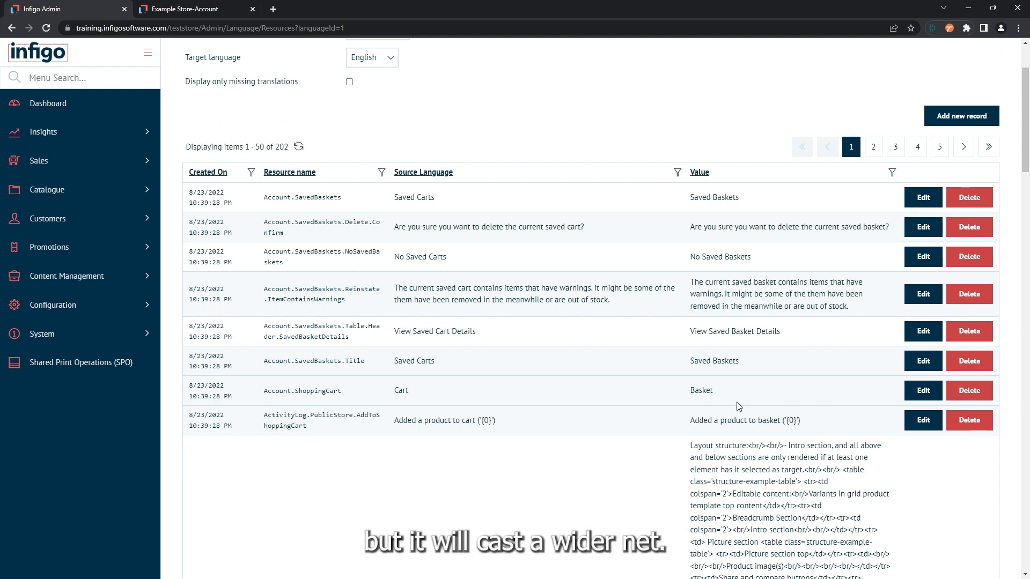
- Examine the comparison operators offered by the Value column's filter
click(892, 172)
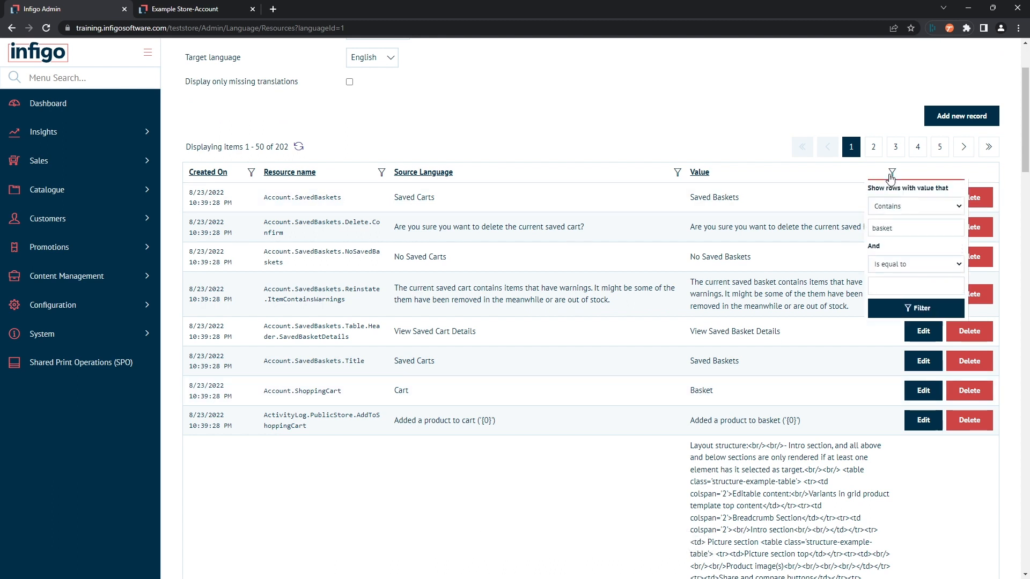
click(901, 235)
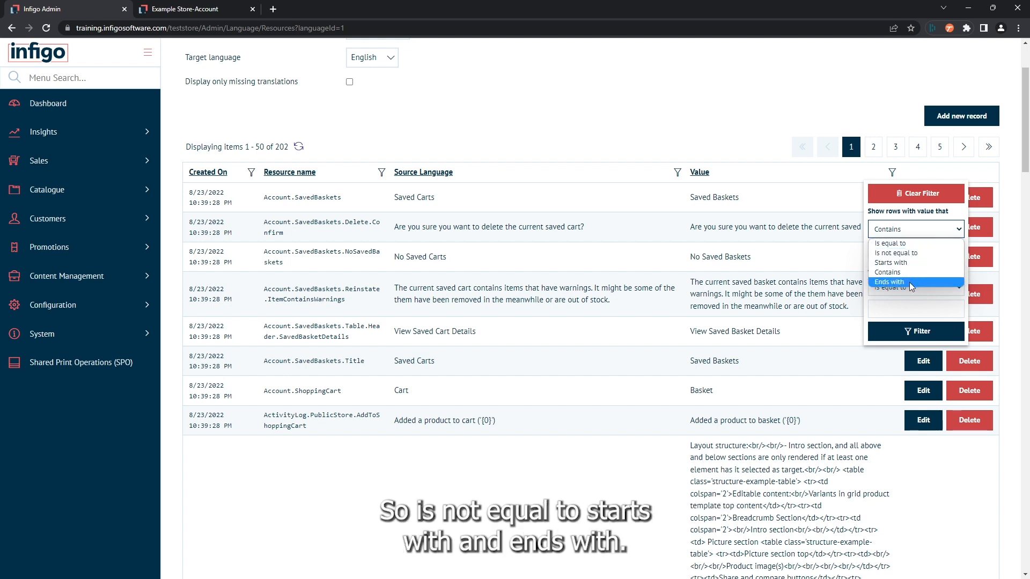
click(902, 312)
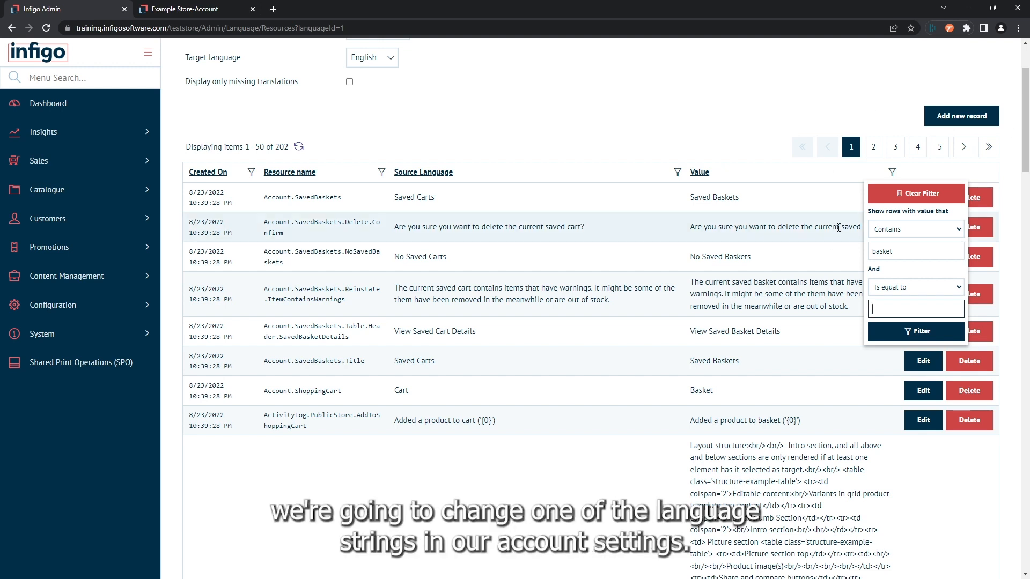
- Switch to the storefront account page and copy its "Change password" heading text
click(182, 9)
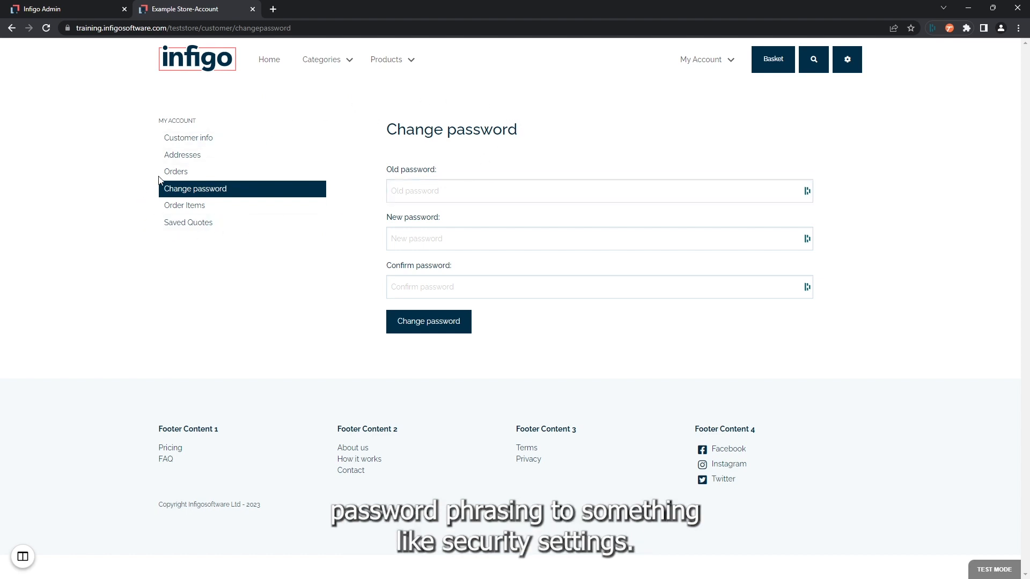
click(491, 185)
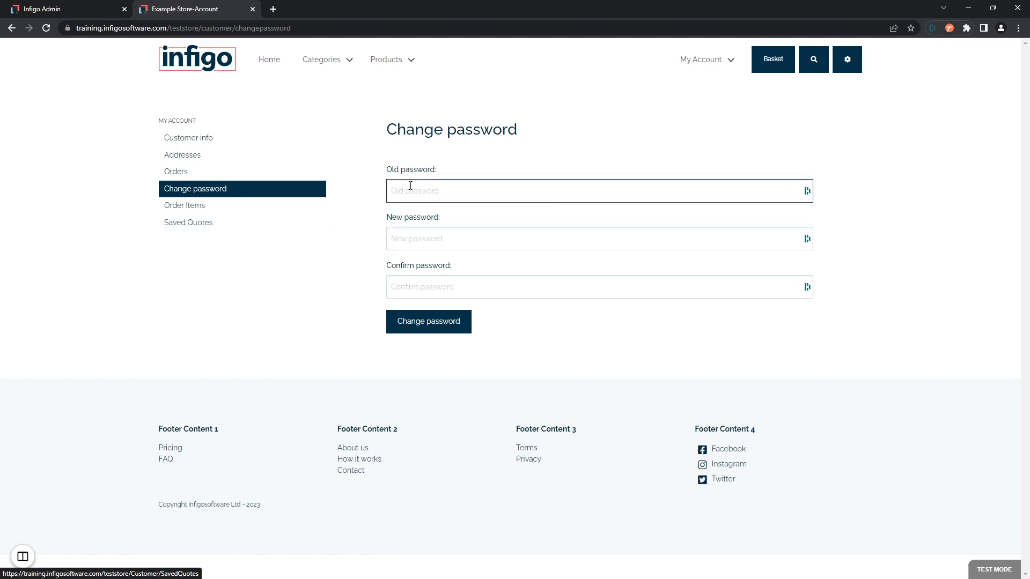
drag(388, 129, 516, 130)
key(ctrl+c)
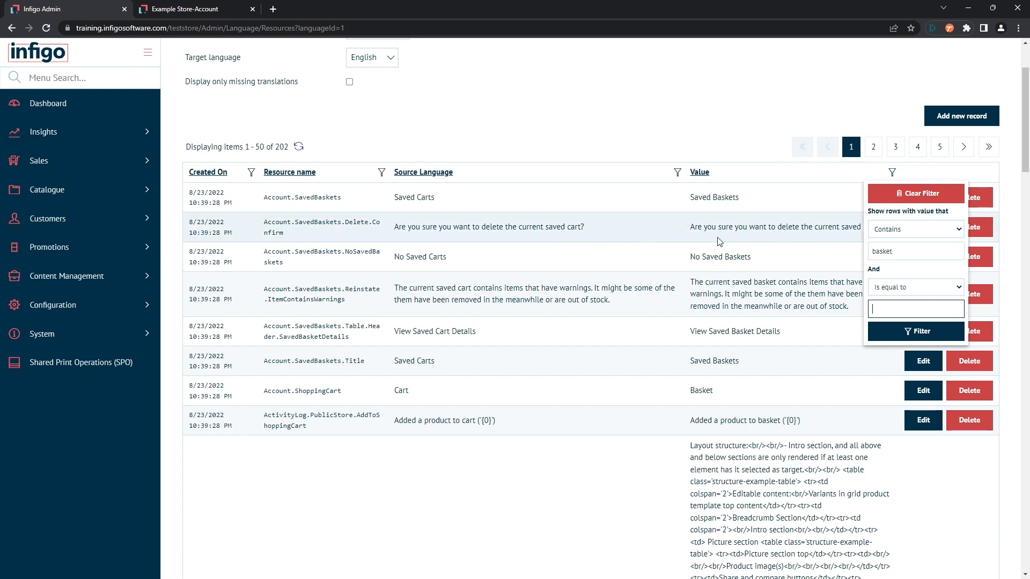
- Filter the admin string resources to rows whose Value is equal to the copied text "Change password"
click(882, 230)
click(890, 242)
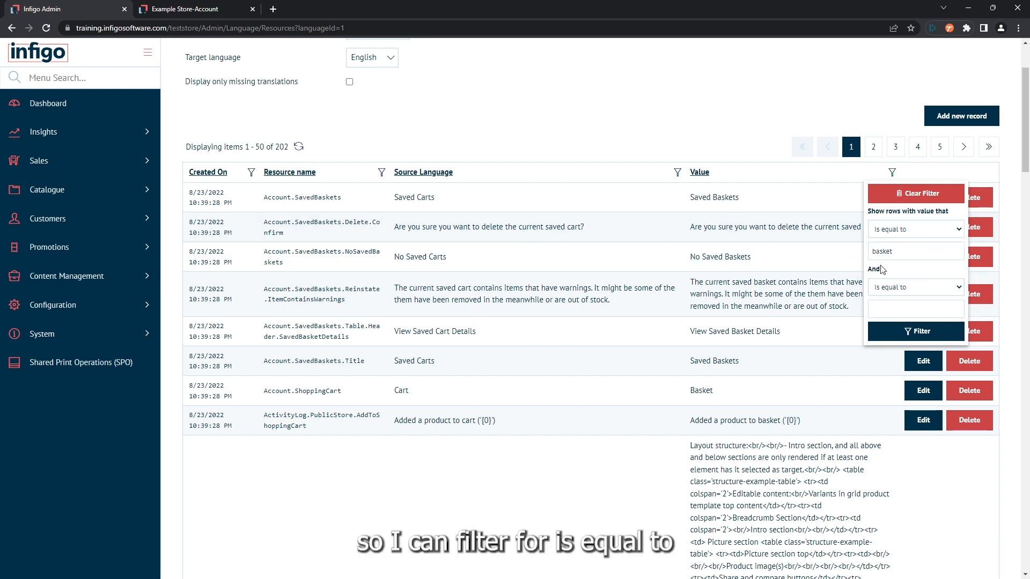
drag(895, 251, 873, 251)
key(ctrl+v)
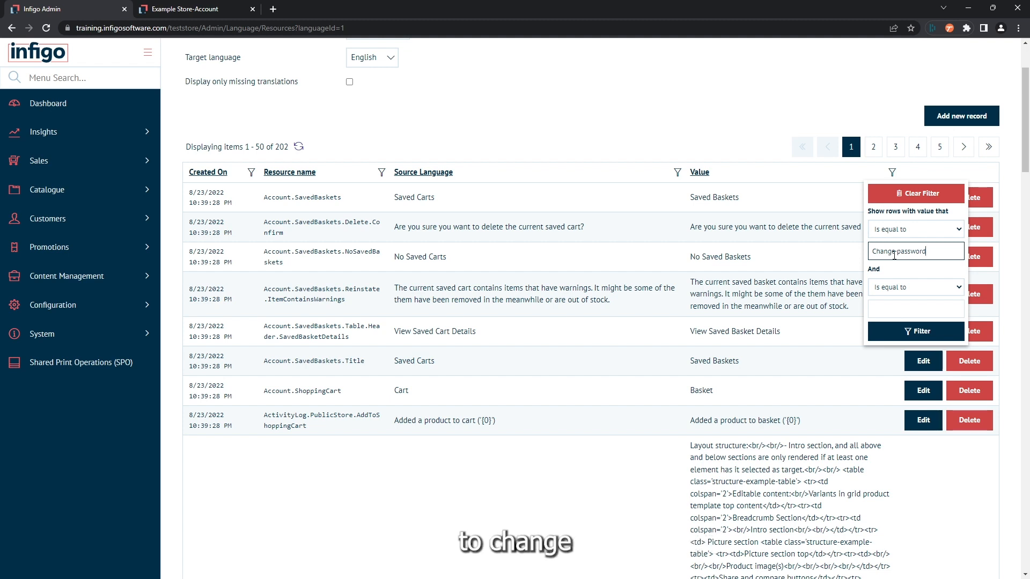
click(916, 332)
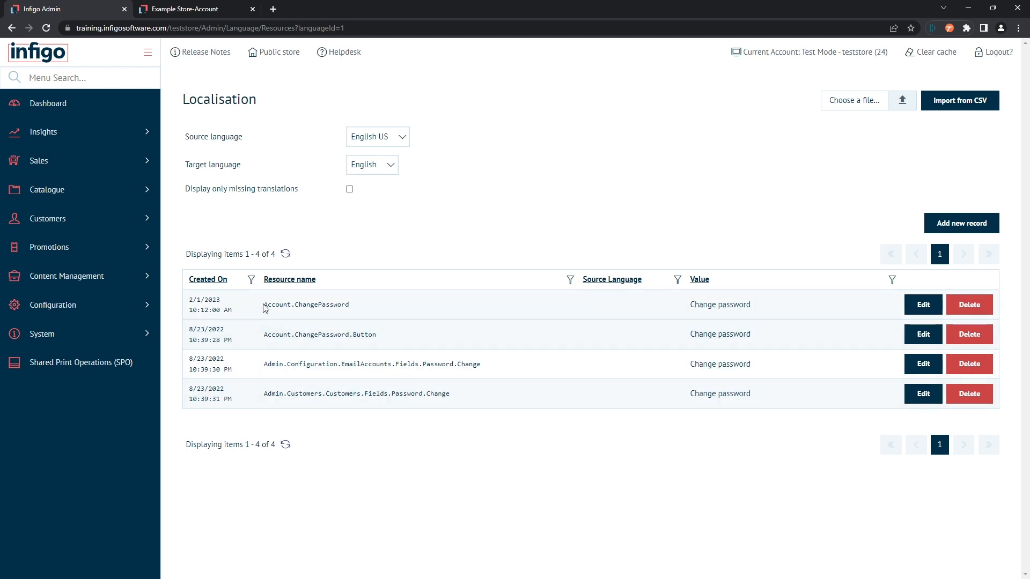
- Change the value of the Account.ChangePassword resource to "Security Settings" and save the record
drag(262, 305, 356, 307)
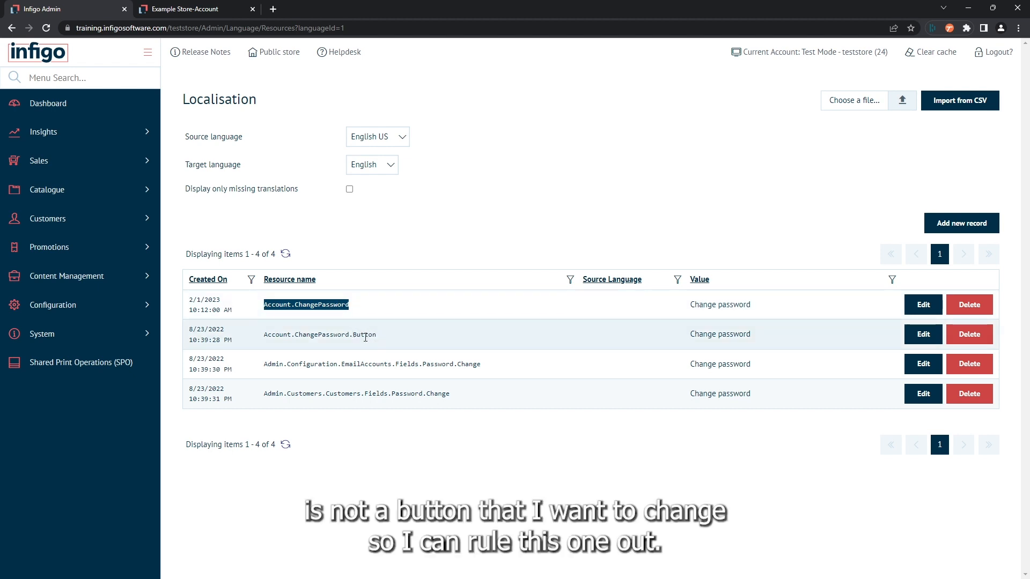
click(918, 307)
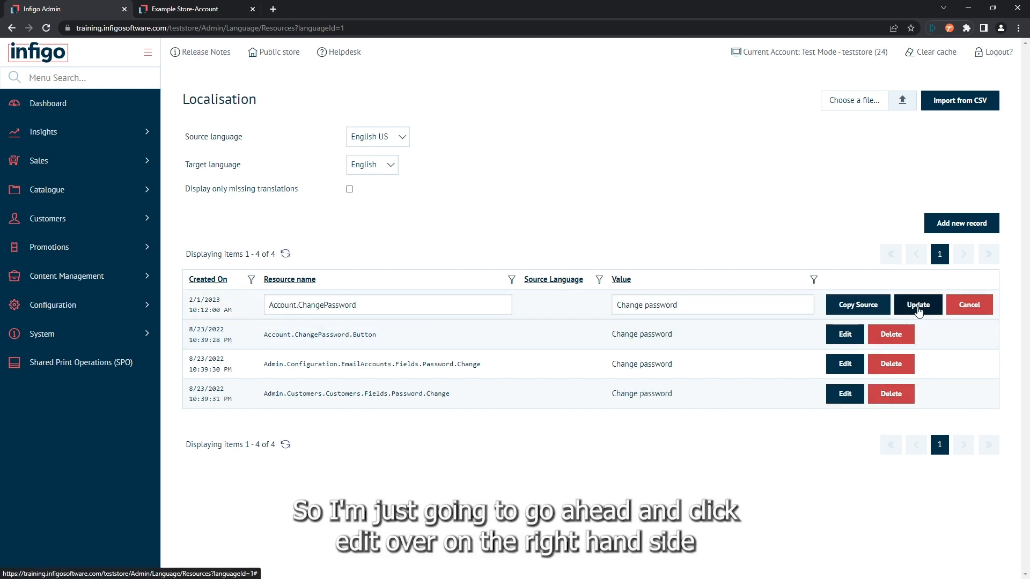
triple_click(711, 301)
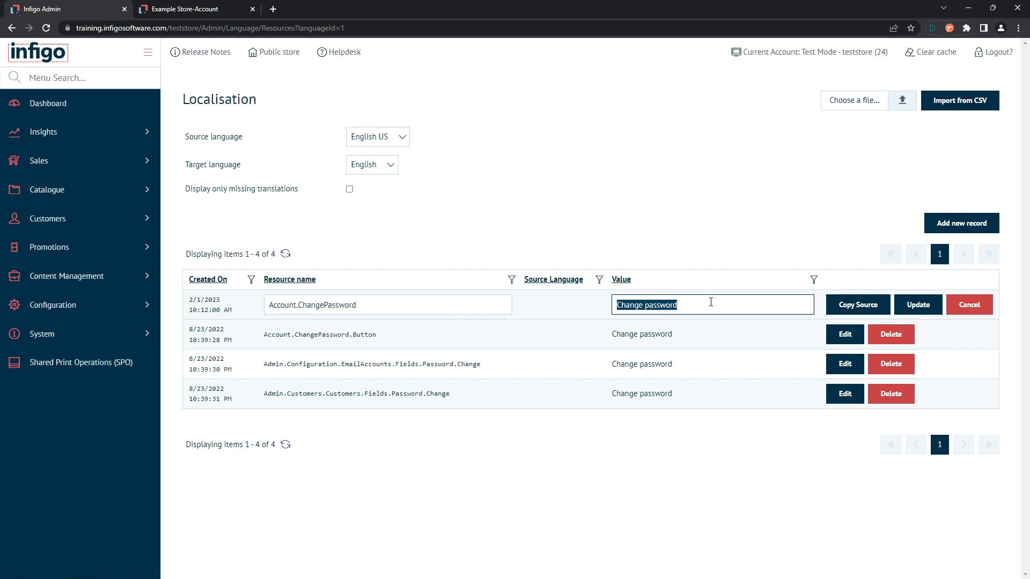
text(Se)
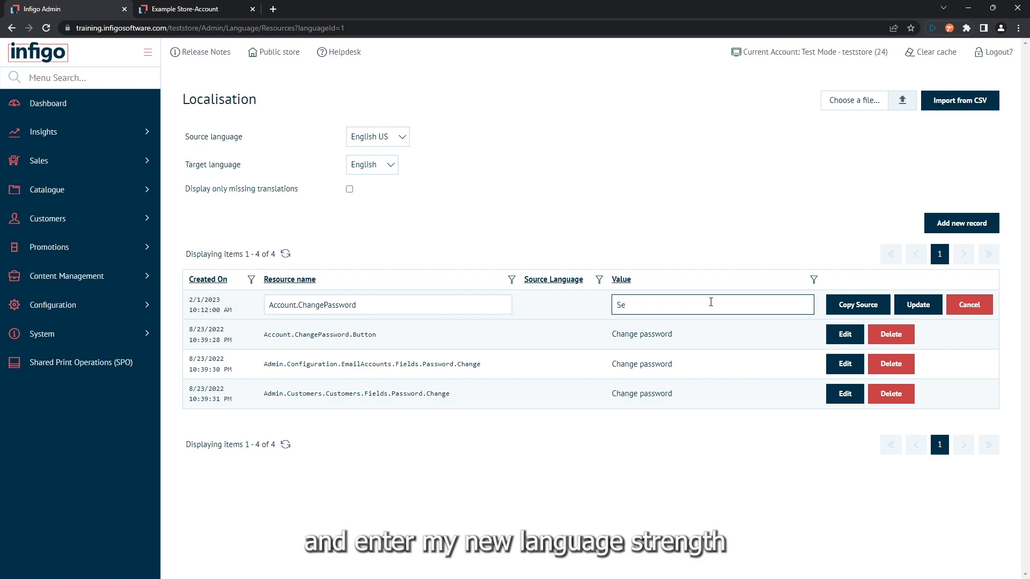
text(curity Settings)
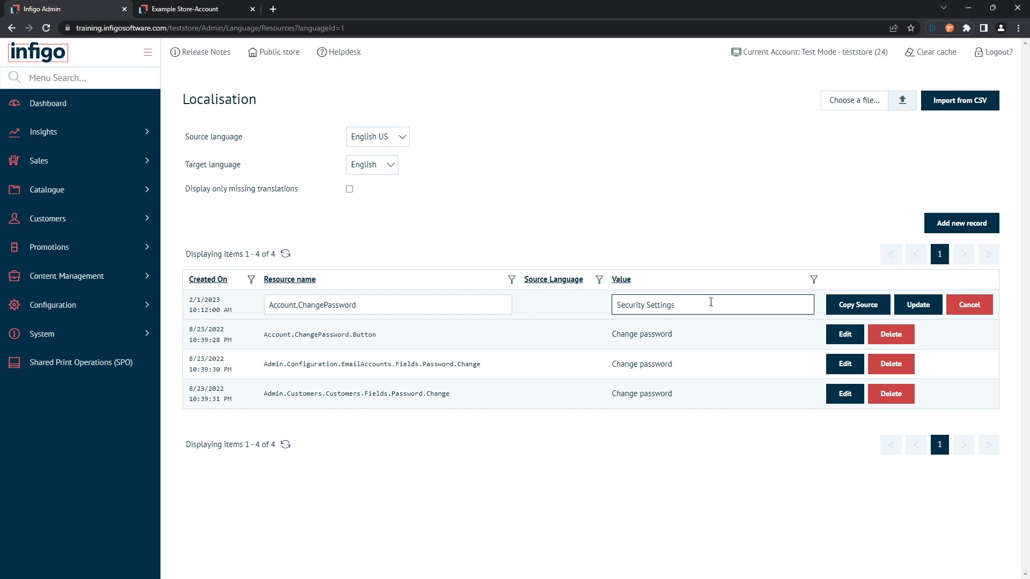
click(909, 310)
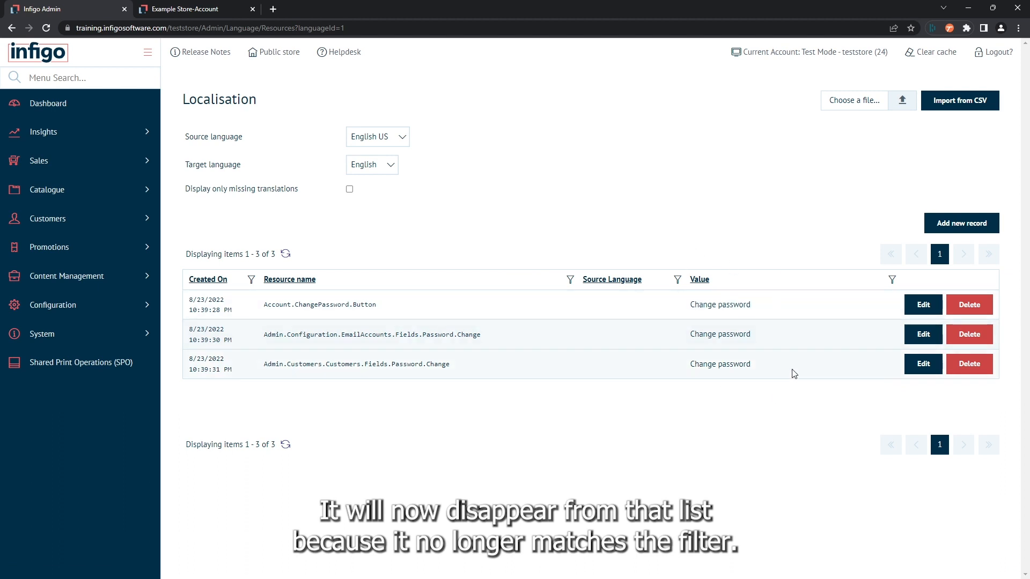
- Refresh the storefront account page to check the renamed label, and return to the admin localisation list
click(167, 9)
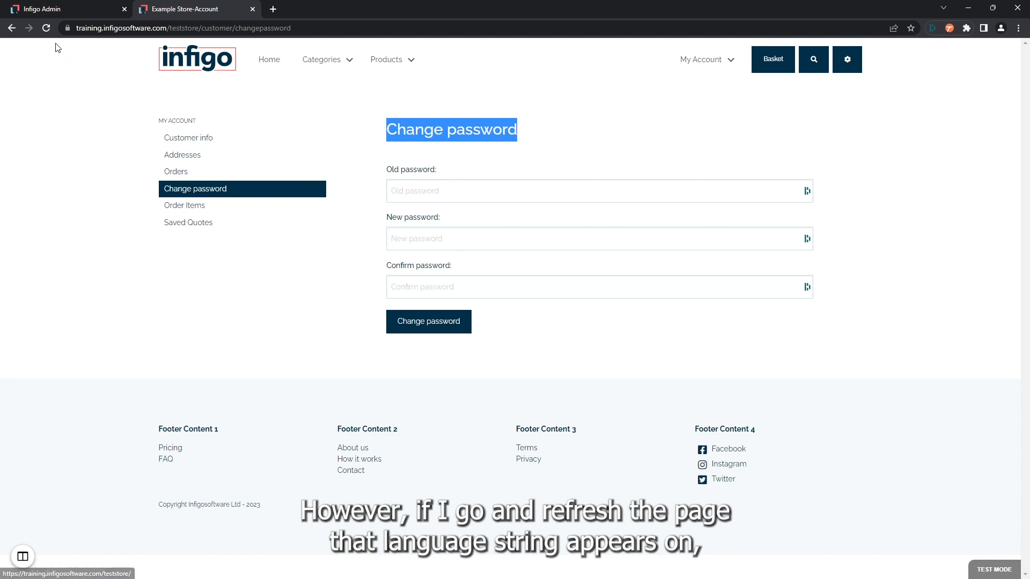
click(47, 29)
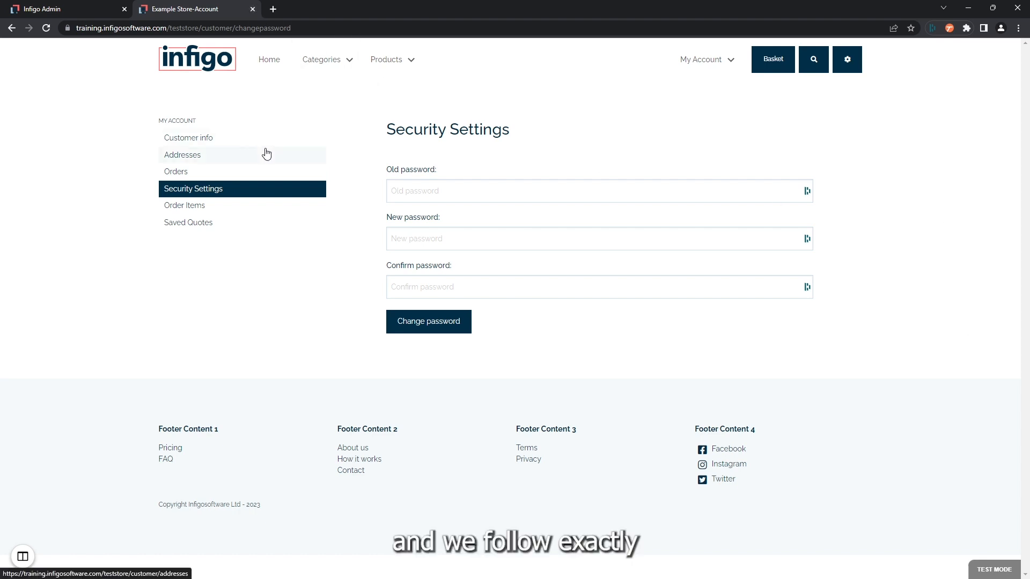
click(59, 9)
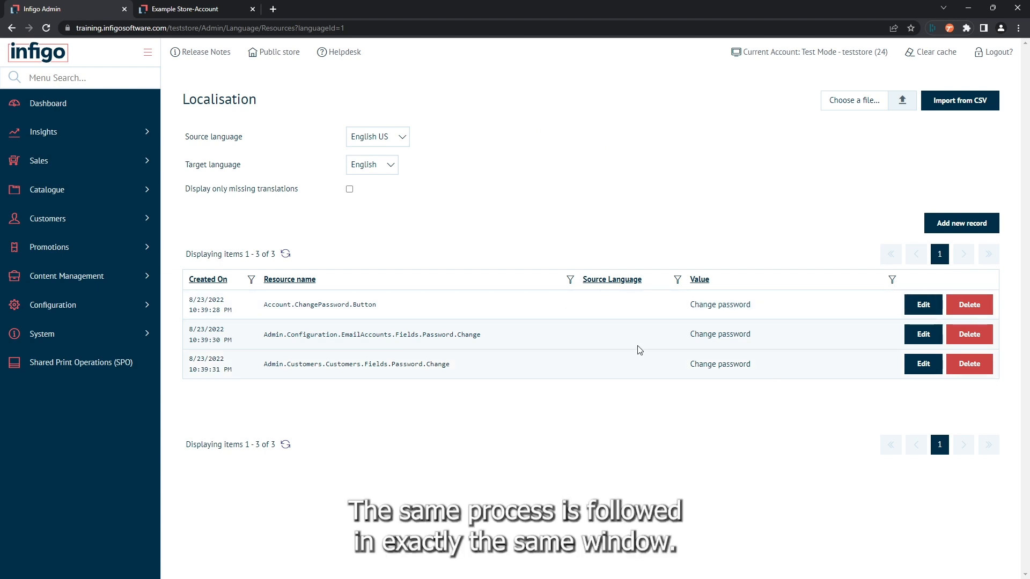
- Filter the string resources to rows whose Value is equal to "Dashboard", replacing the existing filter text
click(892, 280)
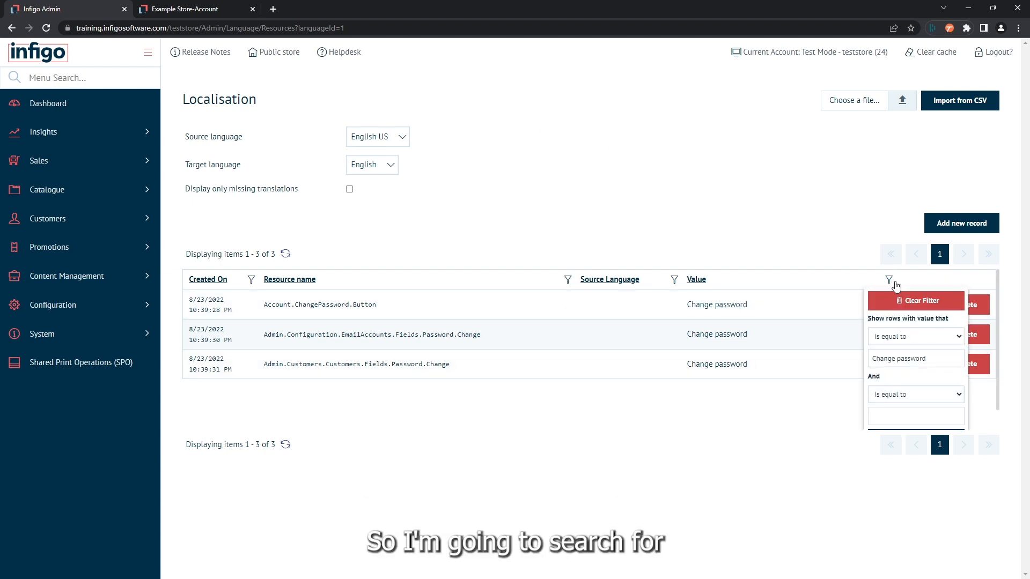
click(894, 360)
key(ctrl+a)
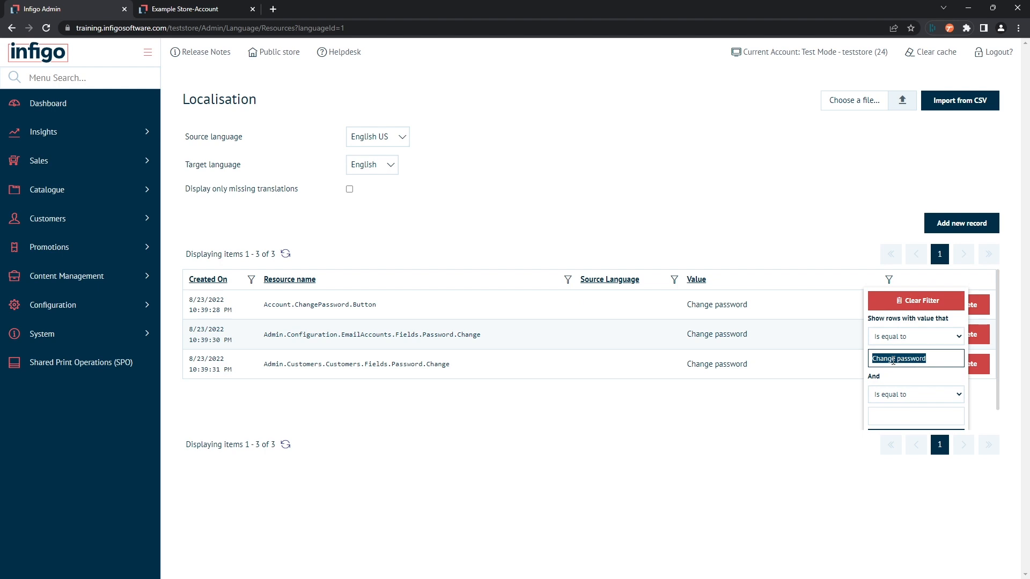
text(Dashboard)
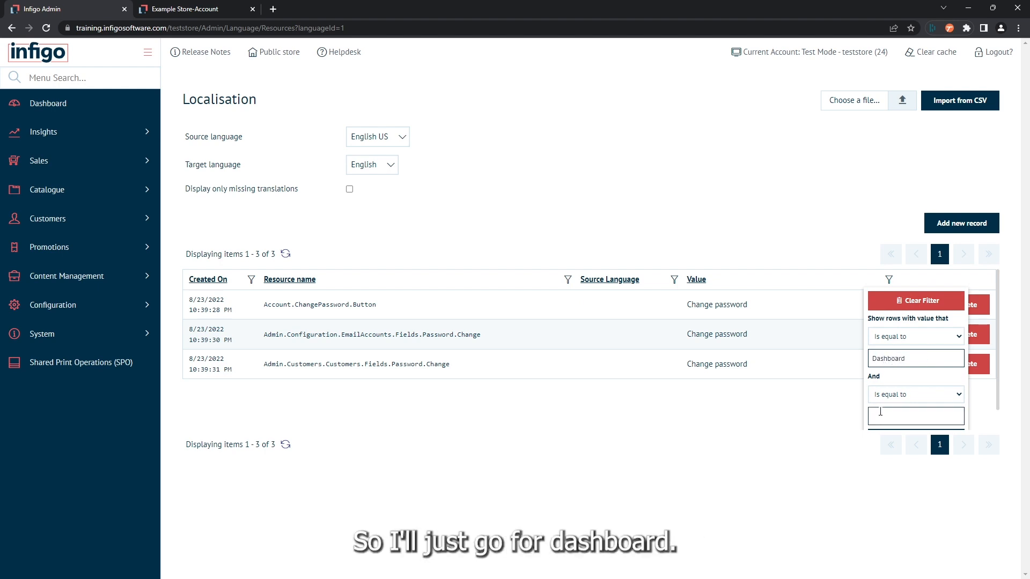
click(881, 433)
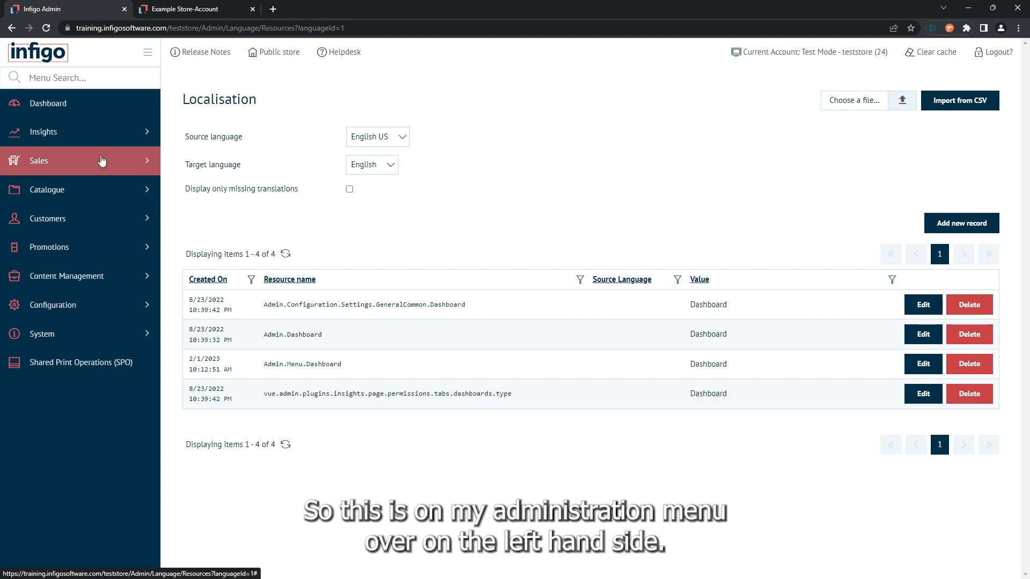
- Change the value of the Admin.Menu.Dashboard resource to "Summary", save the record and reload the admin page
drag(264, 364, 348, 366)
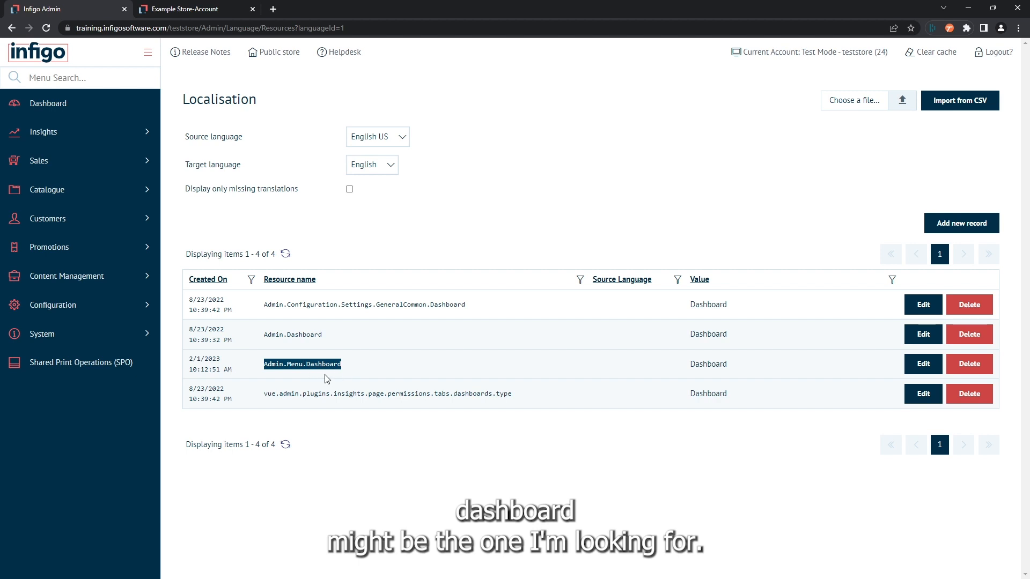
click(923, 364)
click(648, 369)
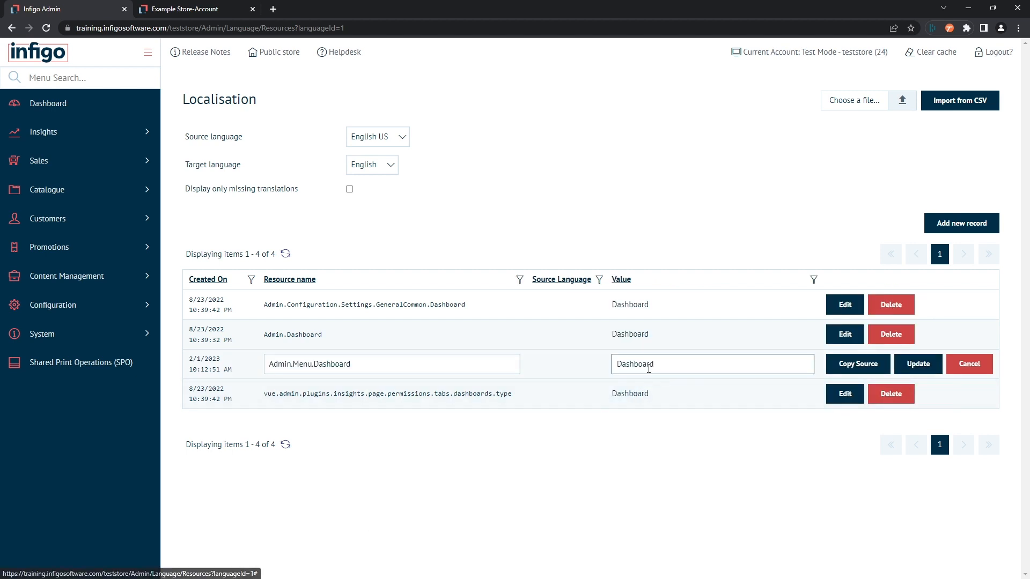
double_click(649, 364)
text(Summary)
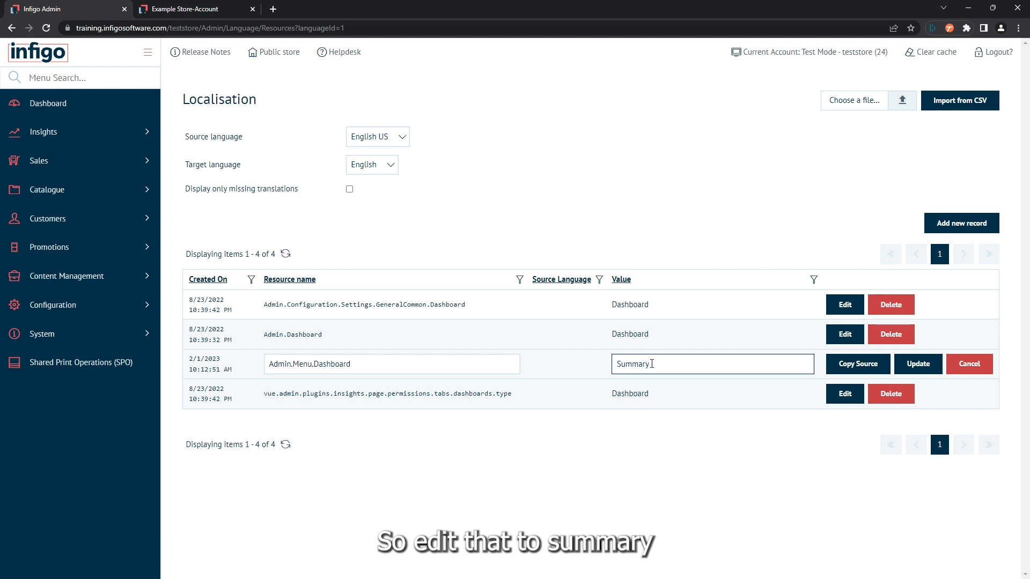
click(918, 365)
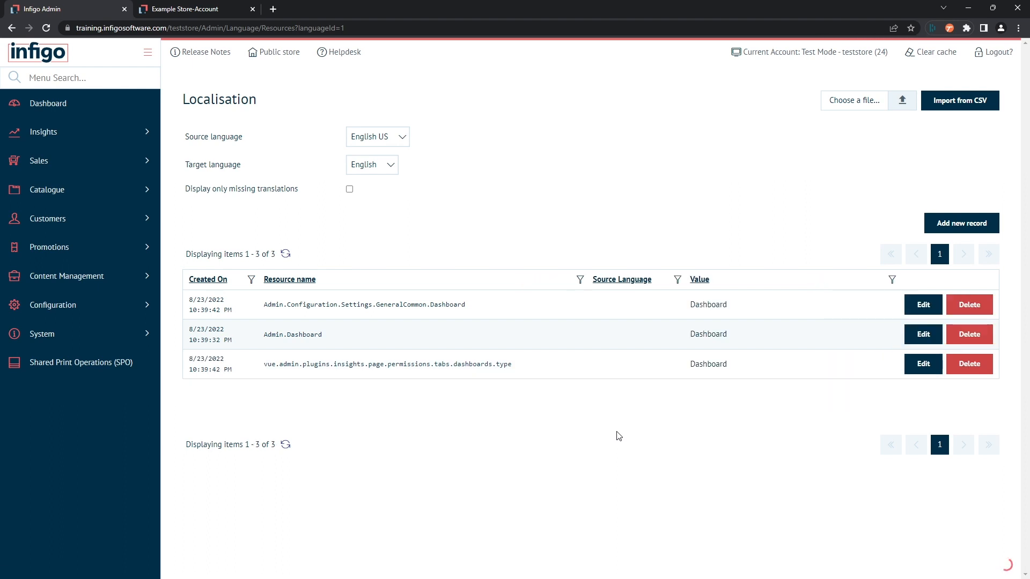
click(46, 28)
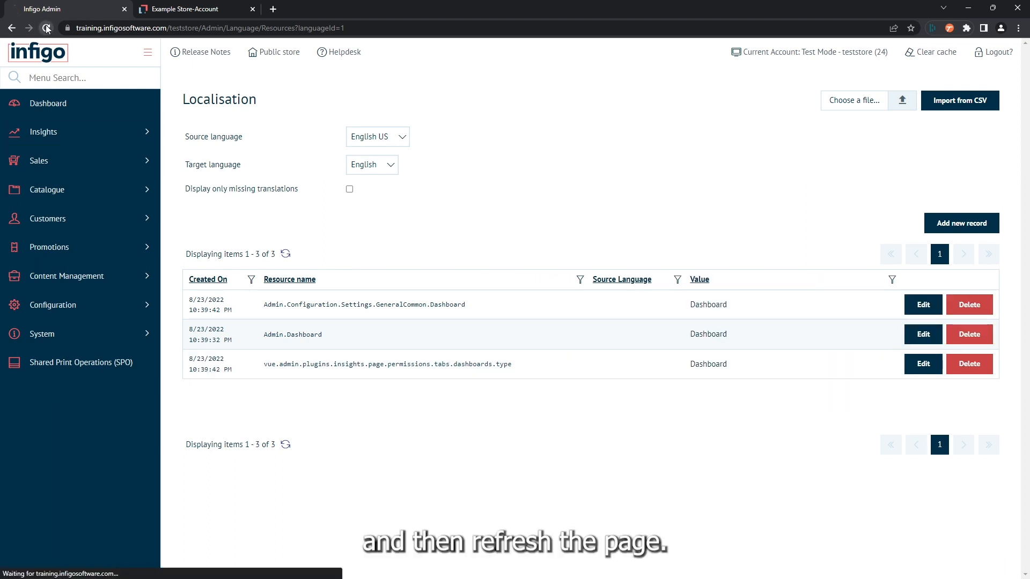